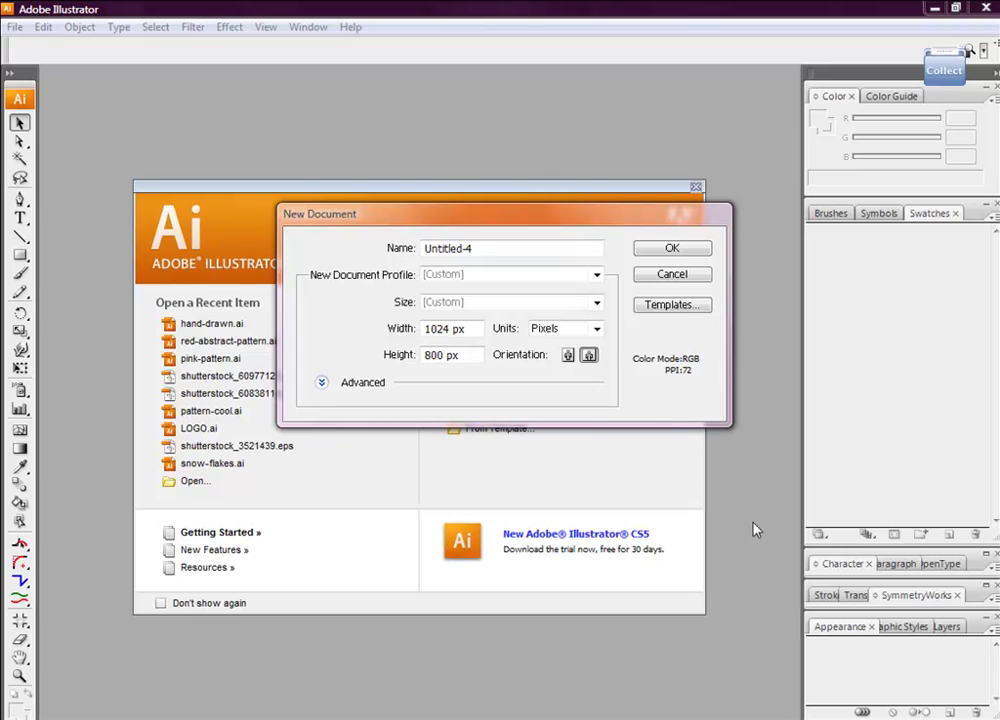
- Rename the new 1024 × 800 px document to 'hand-drawn-test-effect' and create it
left_click(505, 248)
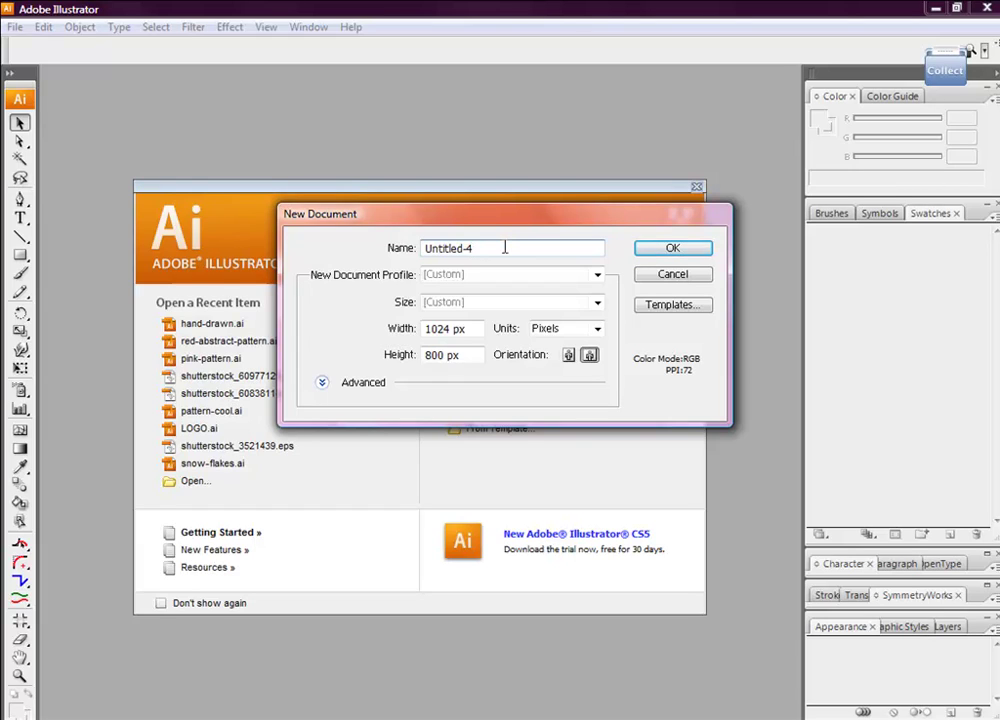
key("BackSpace")
key("BackSpace")
key("BackSpace")
key("BackSpace")
key("BackSpace")
key("BackSpace")
key("BackSpace")
key("BackSpace")
key("BackSpace")
type("hand-drawn-test-effect")
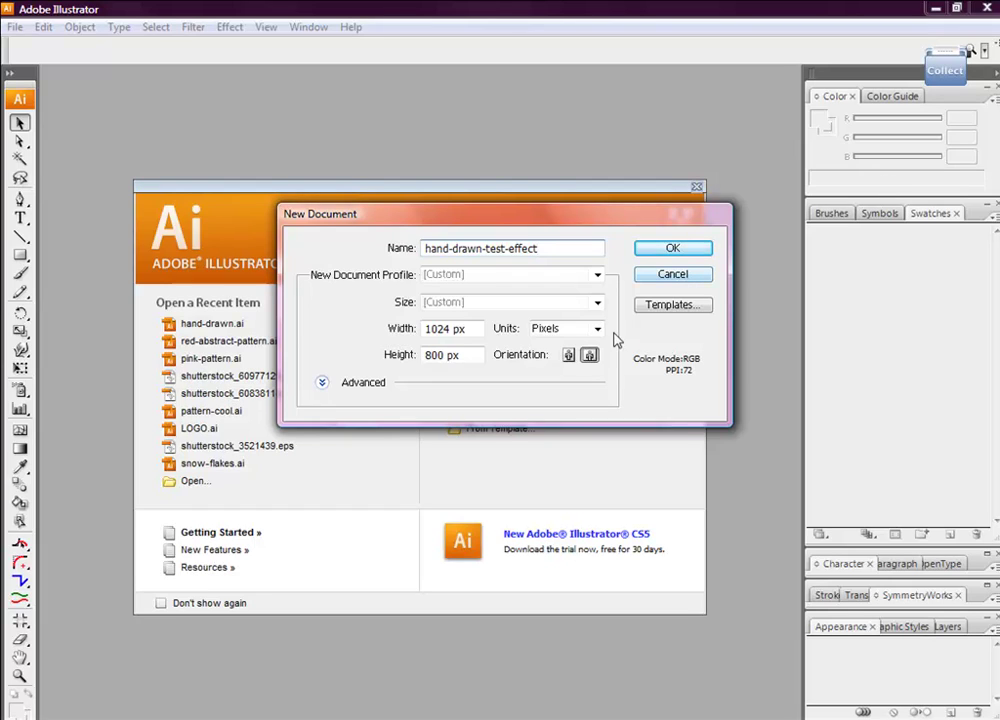
left_click(671, 249)
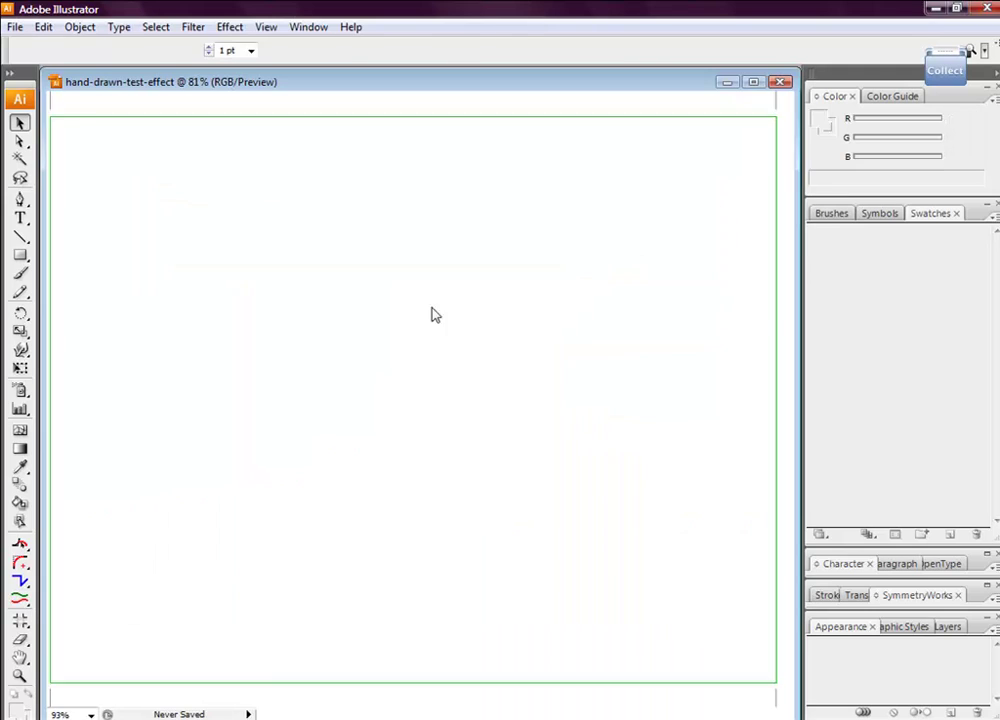
- Draw a text area on the artboard containing 'Creative Nerds' and select the text
left_click(20, 219)
left_click_drag(155, 219, 662, 466)
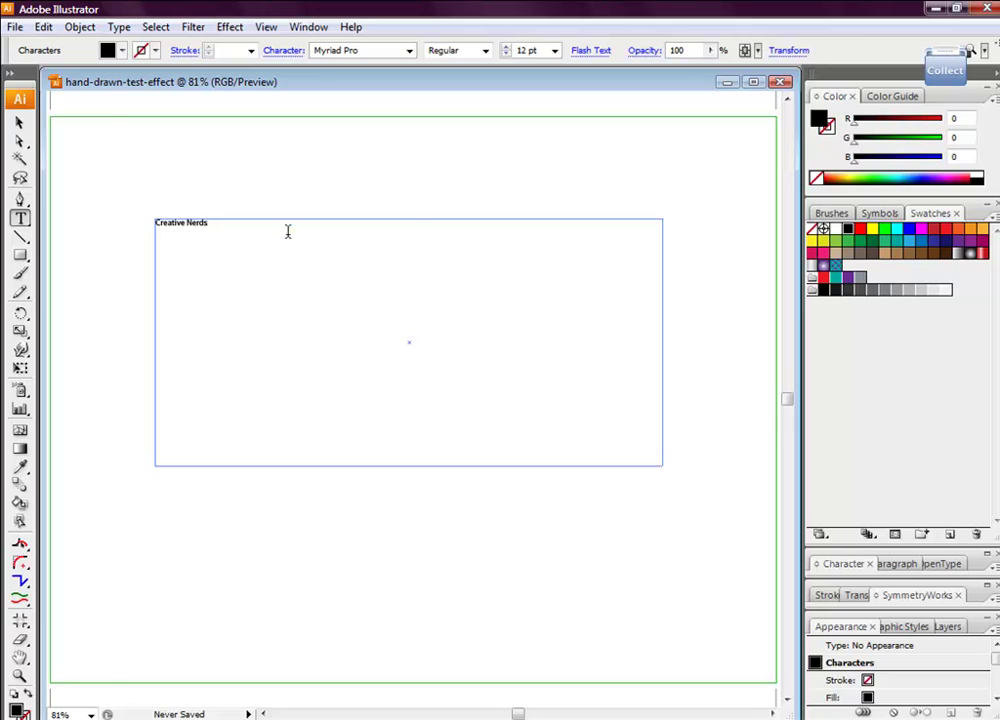
key("ctrl+a")
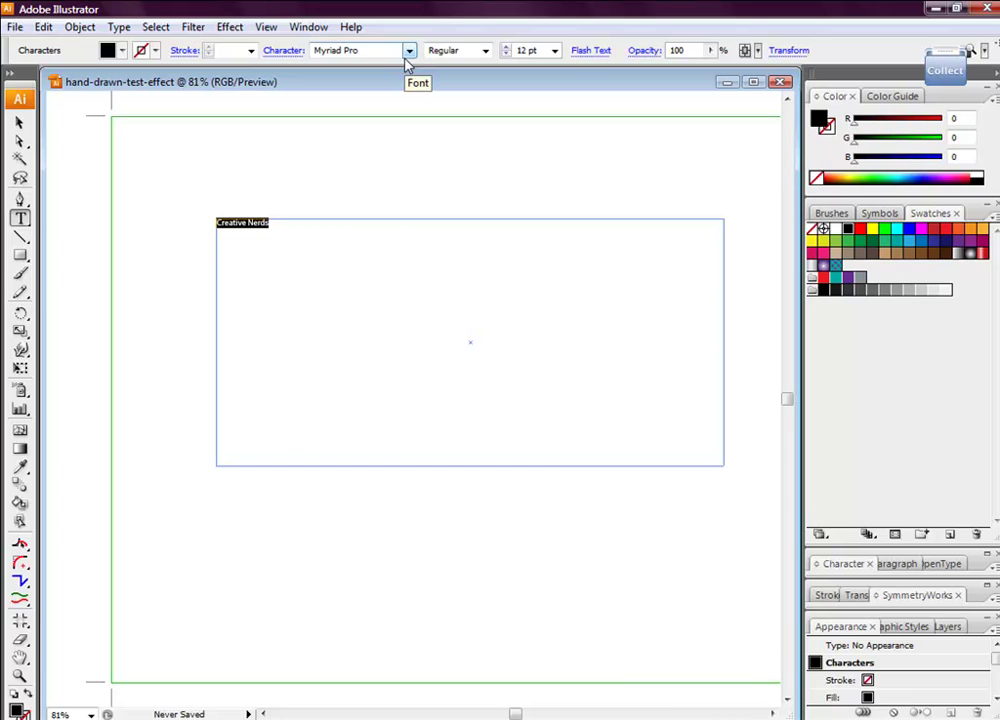
- Make the text Myriad Pro Bold Italic at 90 pt and move it lower on the artboard
left_click(485, 50)
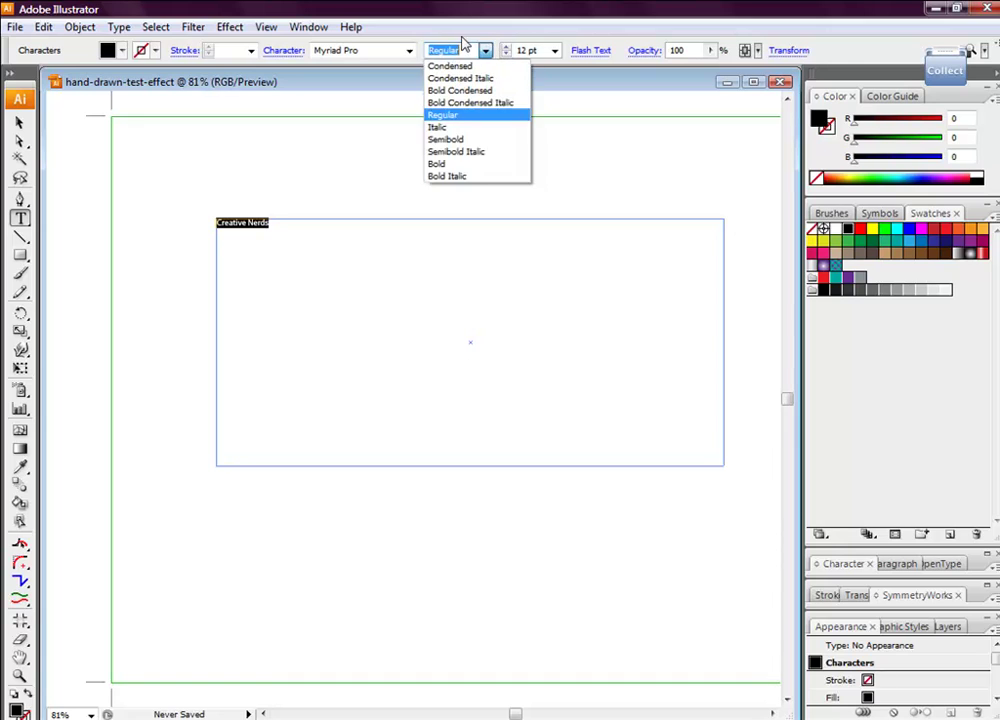
left_click(494, 176)
left_click(554, 50)
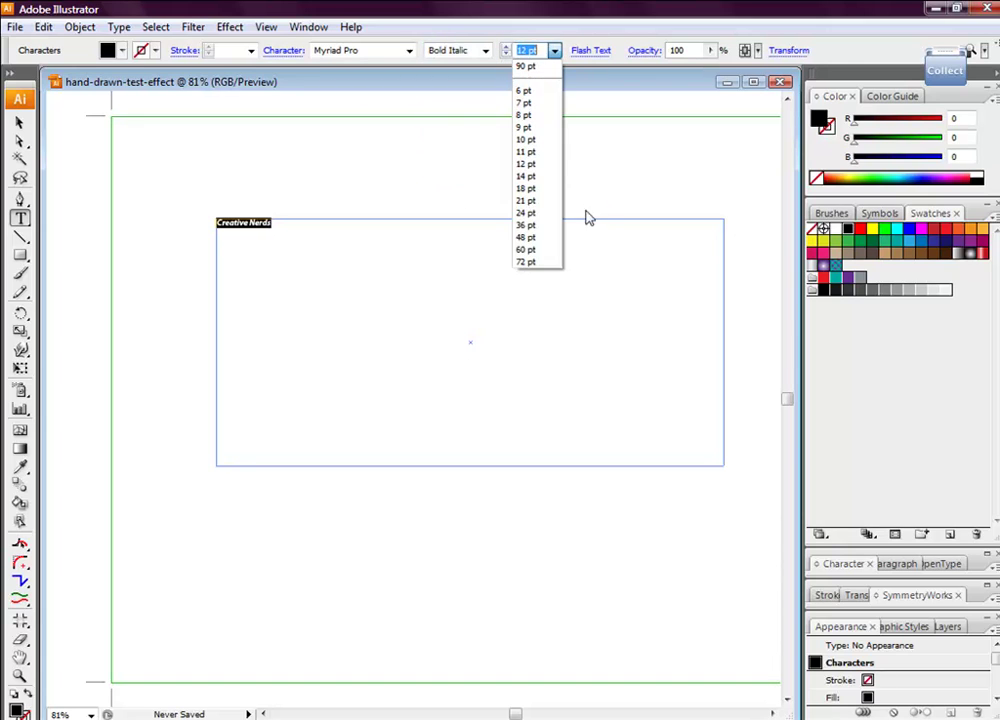
left_click(527, 262)
left_click(527, 50)
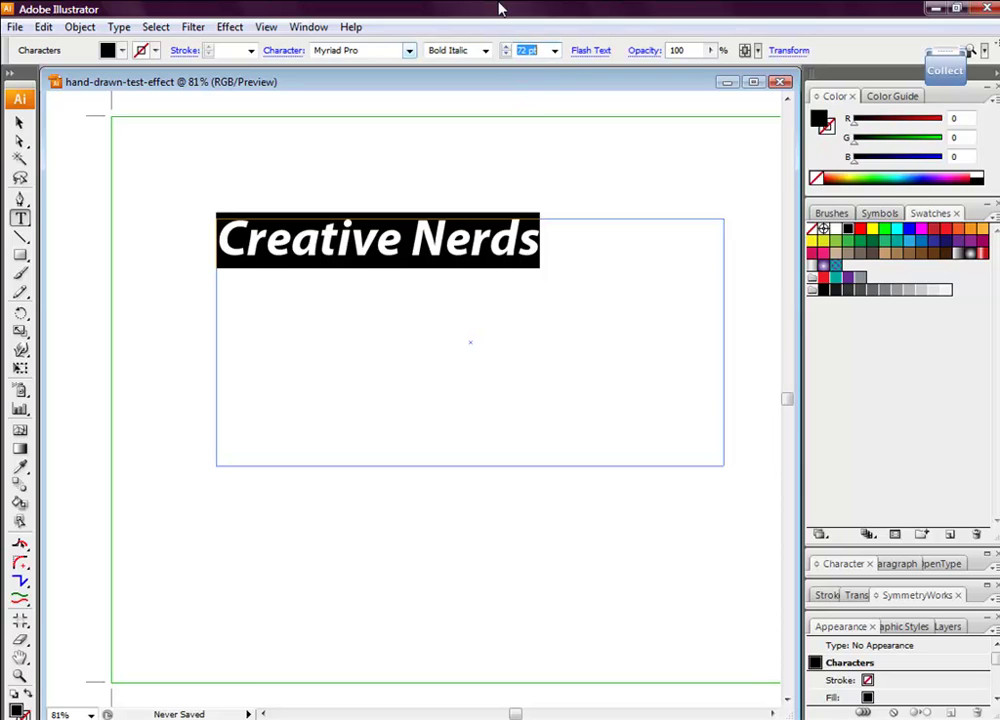
type("90")
left_click(19, 122)
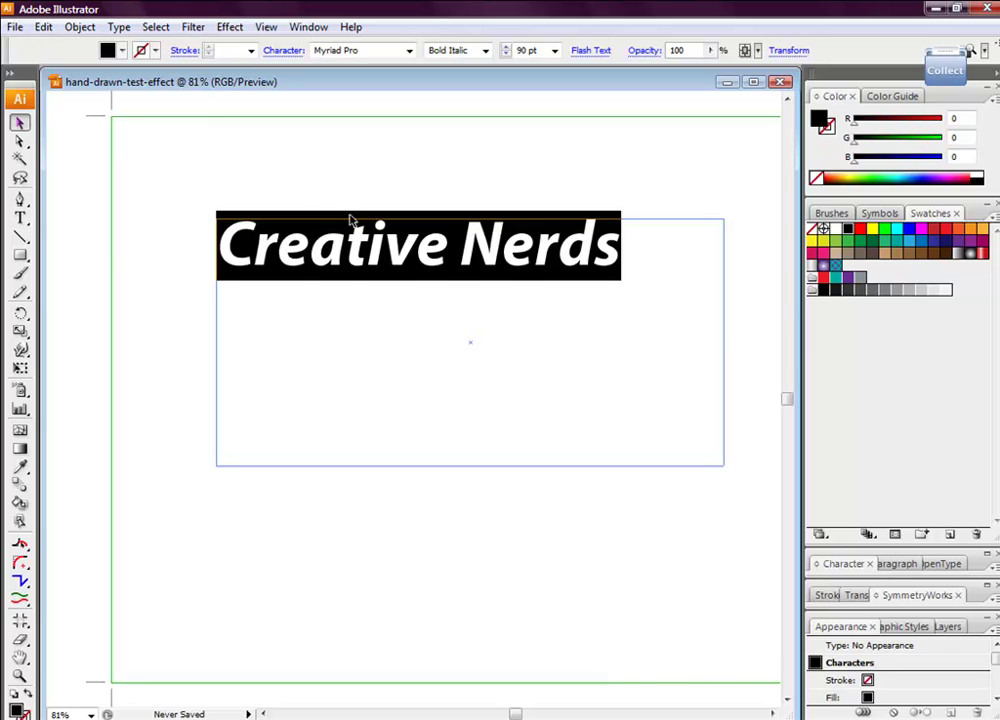
left_click_drag(555, 236, 567, 307)
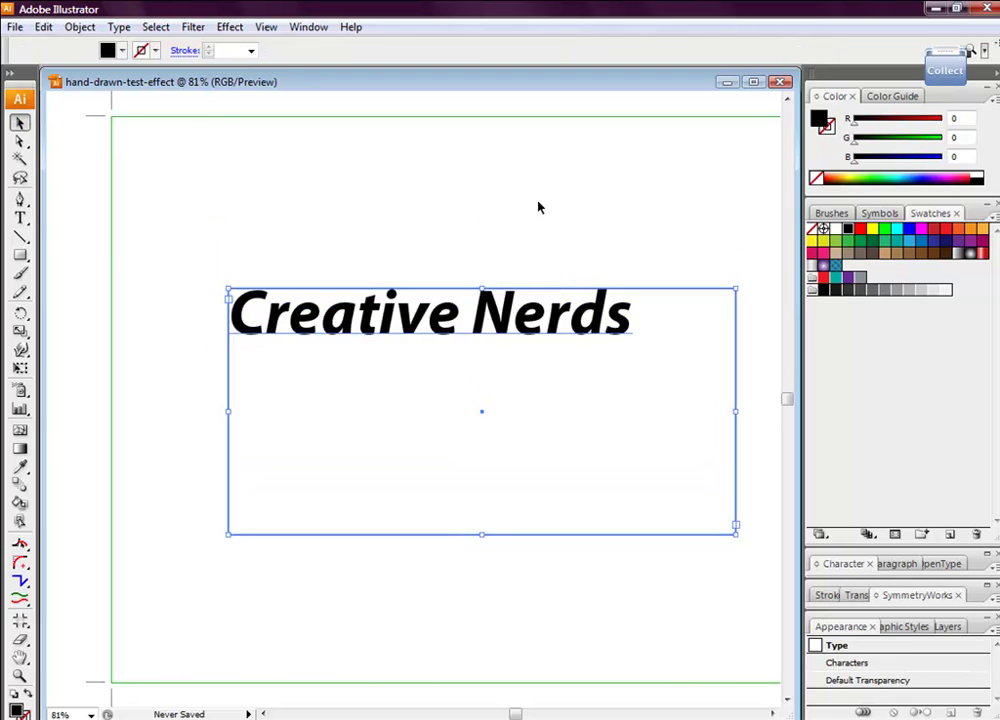
- Select the Creative Nerds text and bring up the Effect > Stylize options, including Scribble
left_click(387, 264)
left_click(415, 340)
left_click(193, 27)
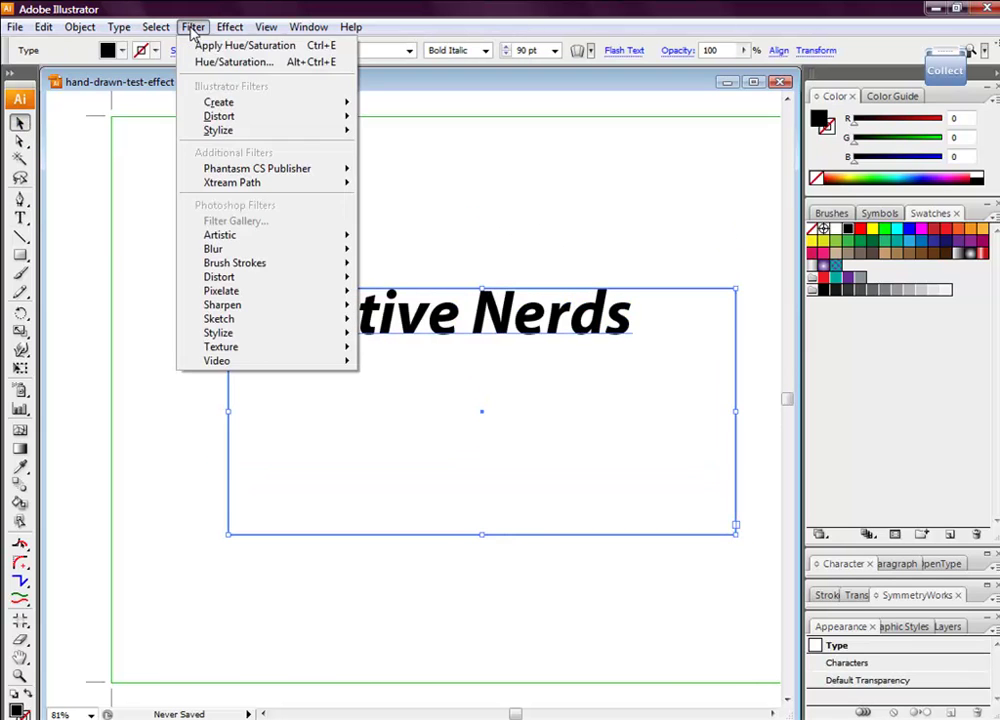
mouse_move(277, 134)
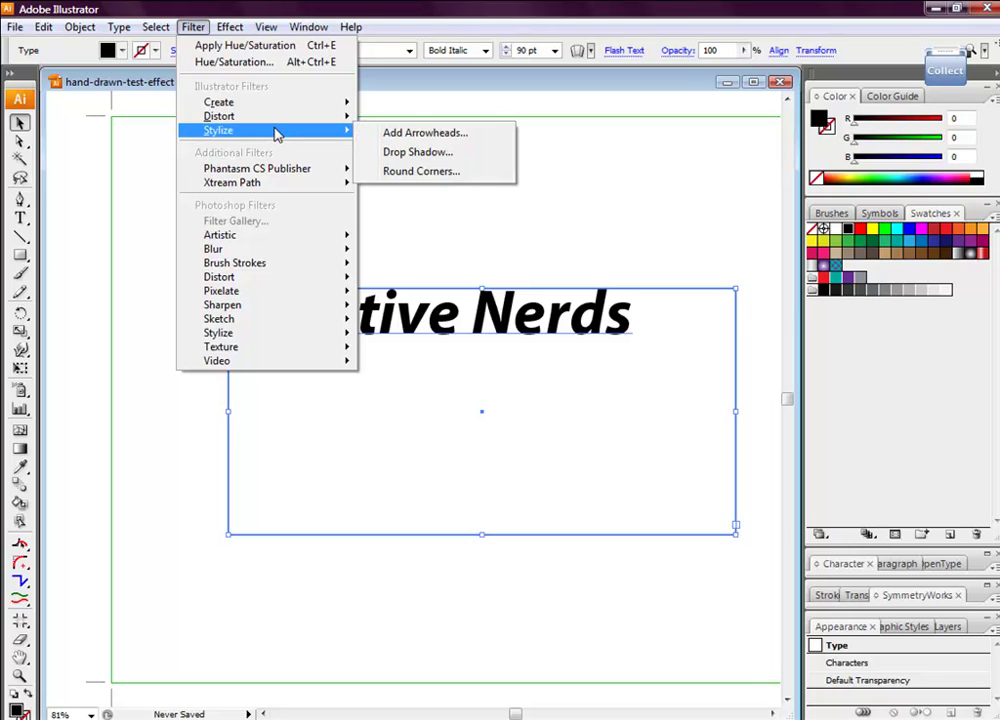
left_click(230, 27)
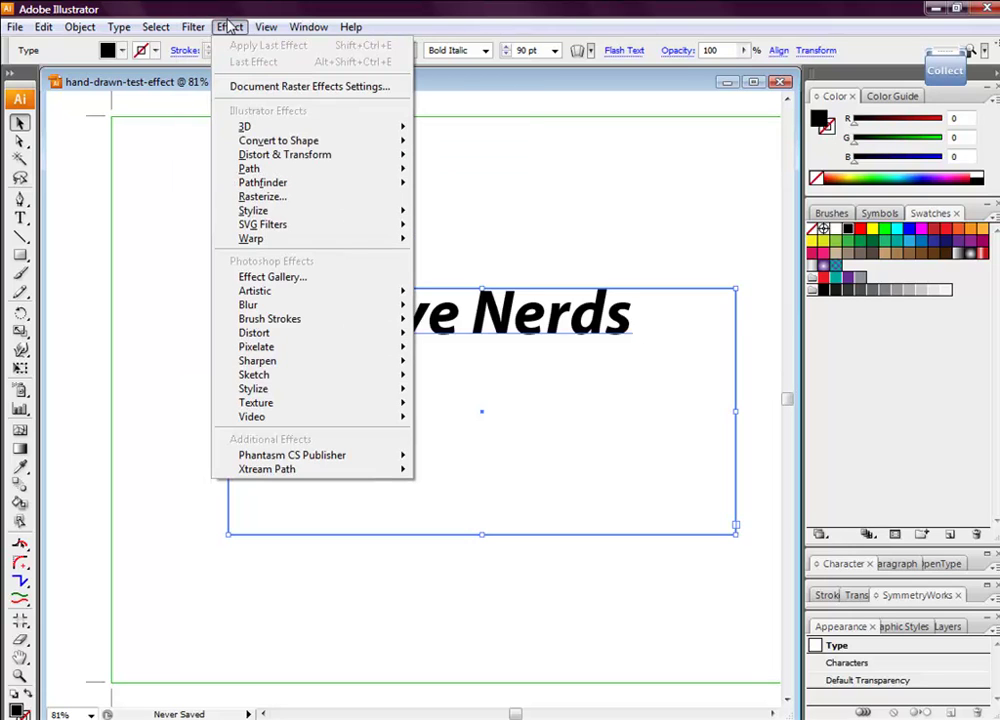
mouse_move(340, 218)
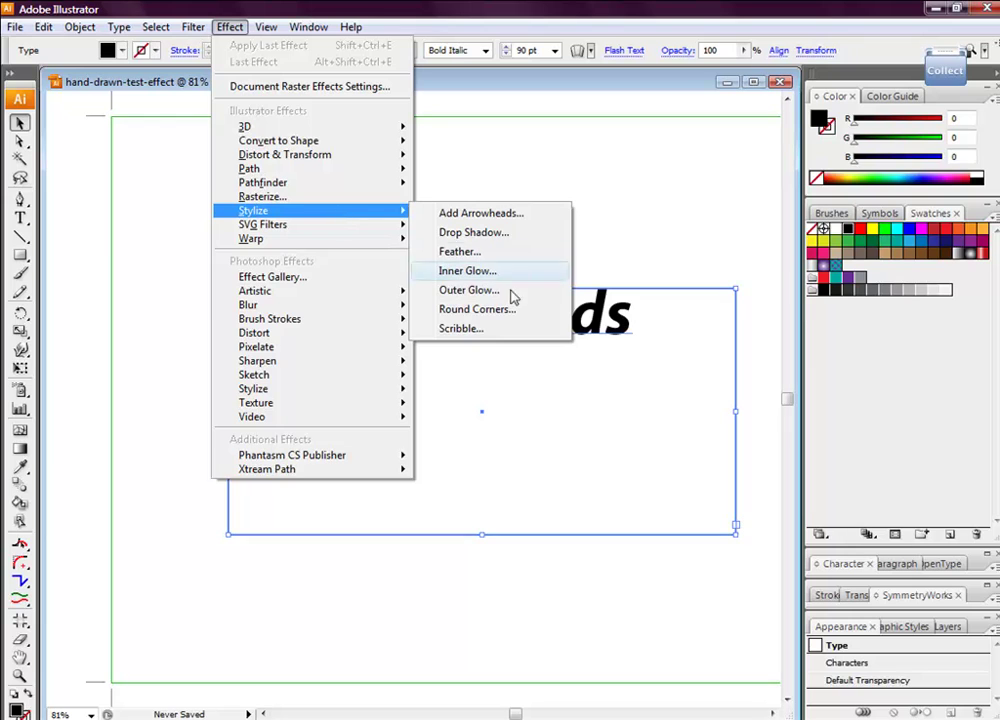
- Open Scribble for the text, apply the Default preset, and set the angle to 30
left_click(475, 333)
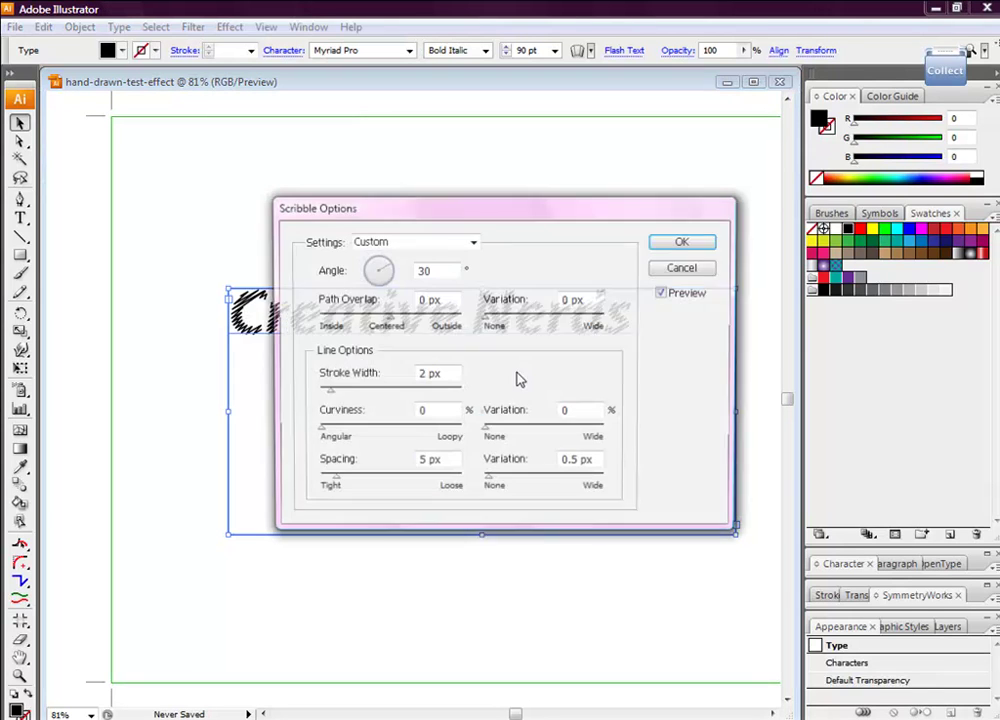
left_click_drag(480, 215, 645, 222)
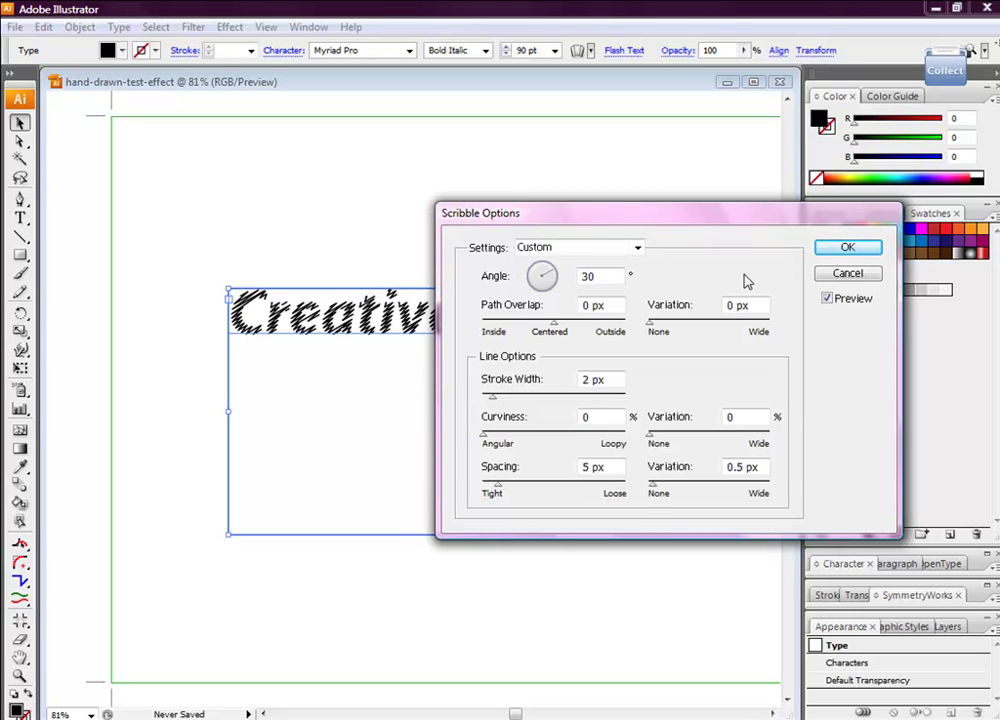
left_click(625, 250)
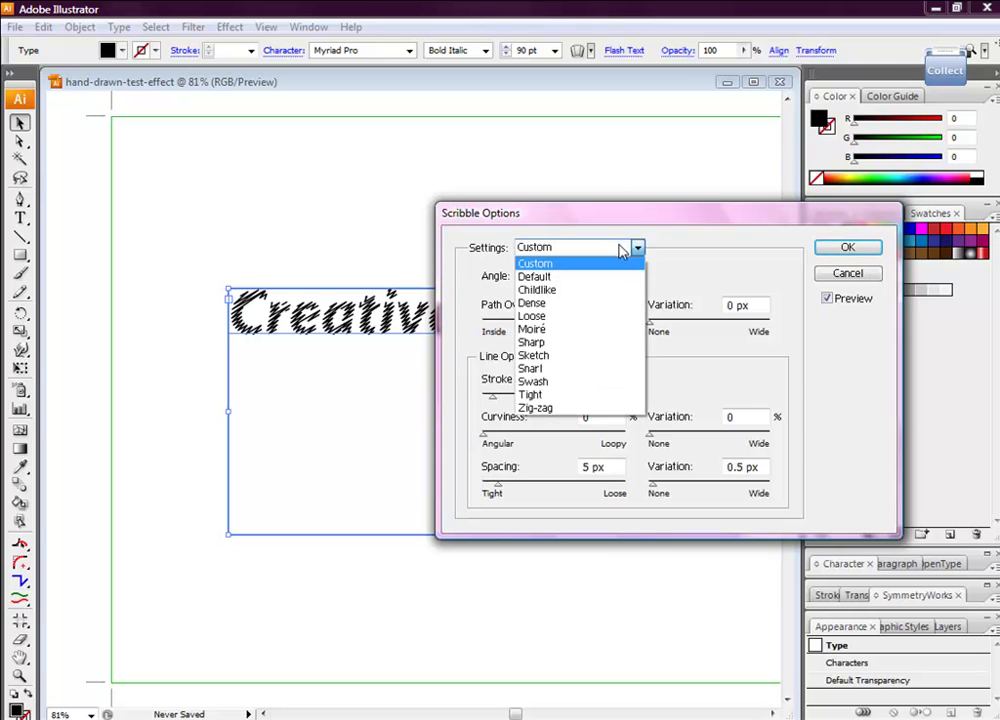
key("Tab")
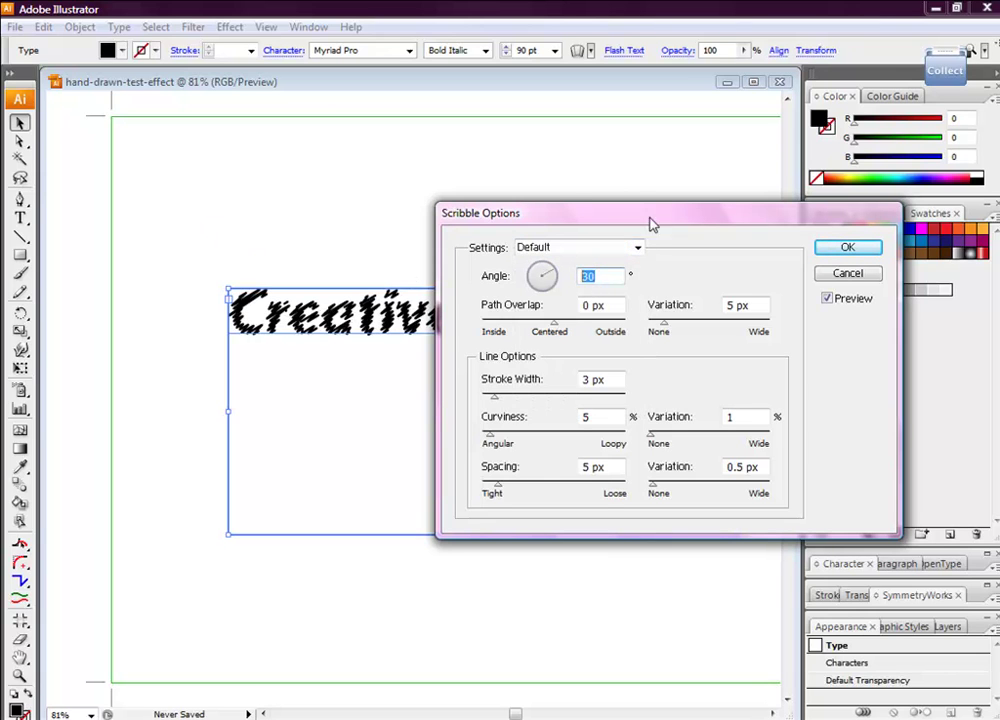
mouse_move(563, 214)
left_mouse_down()
mouse_move(628, 224)
mouse_move(700, 199)
left_mouse_up()
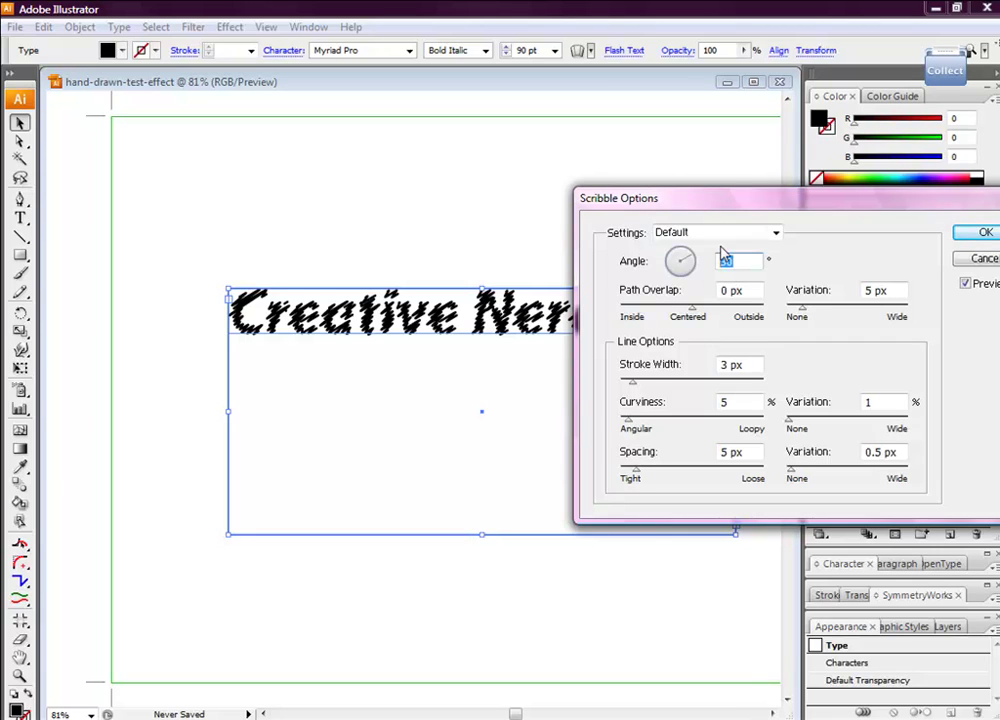
type("30")
- Set path overlap variation 0, stroke width 2 px, curviness 0 and its variation 0, then apply
double_click(882, 290)
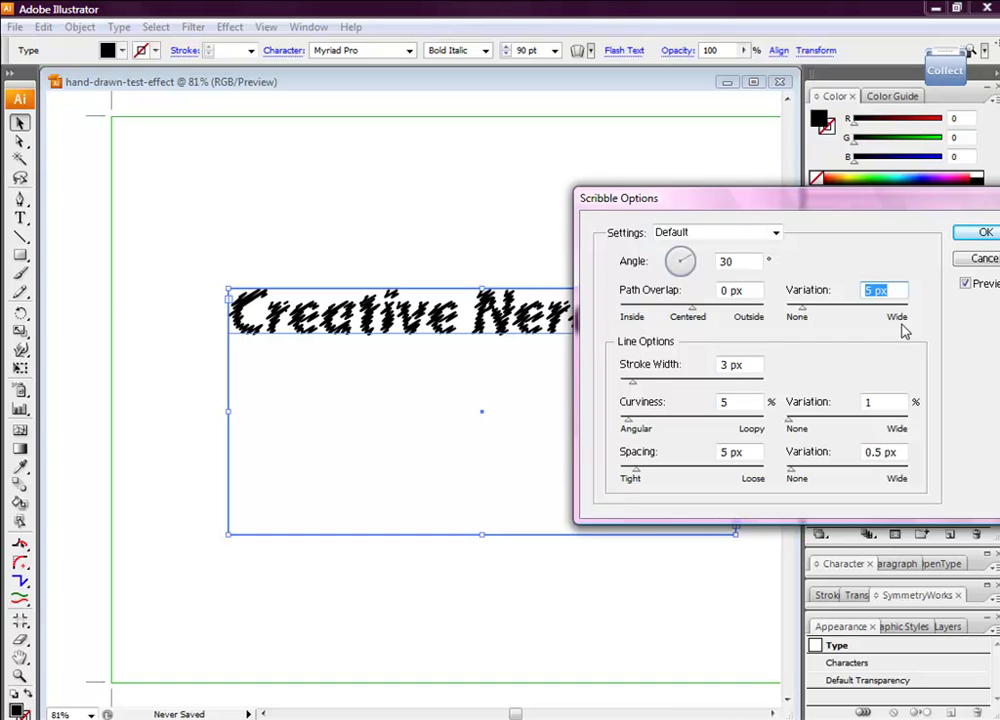
type("0")
key("Tab")
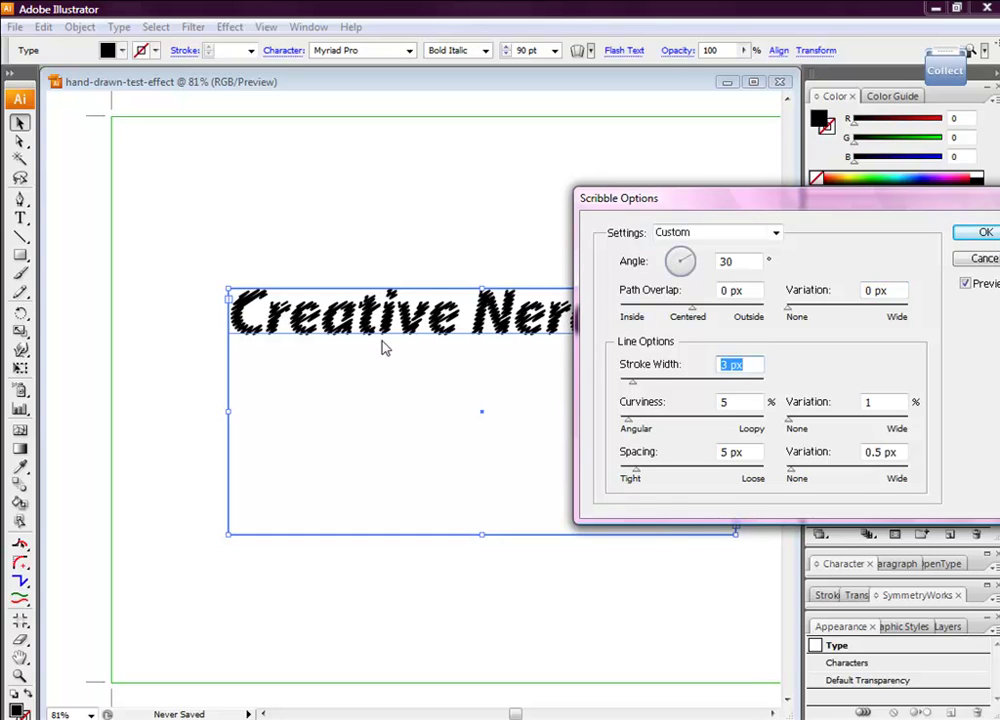
type("2")
left_click(726, 400)
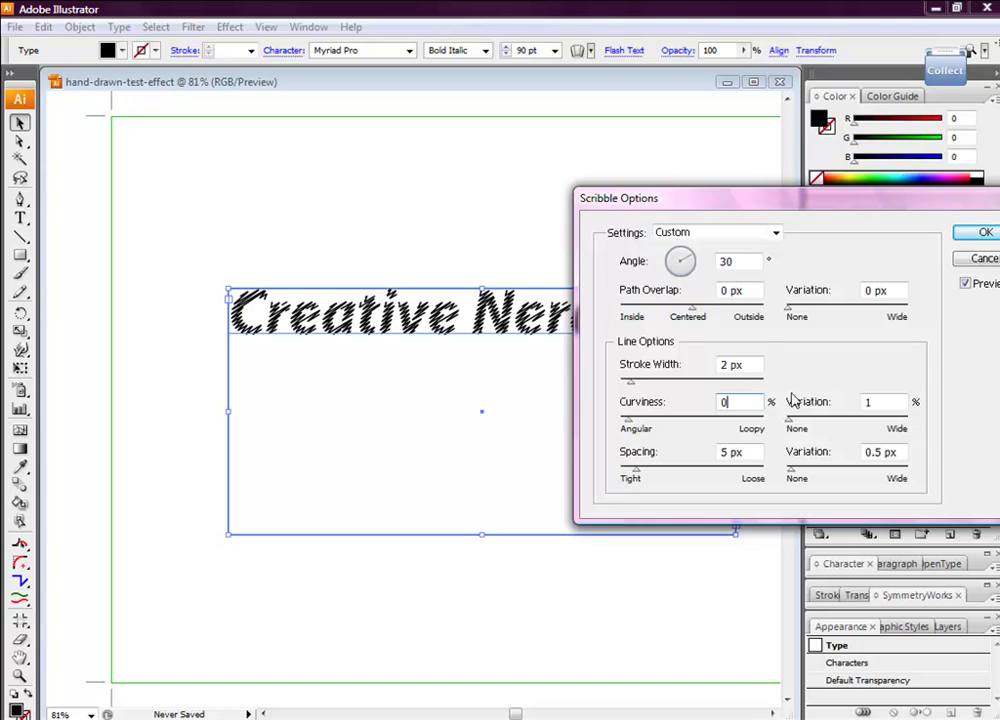
type("0")
key("Tab")
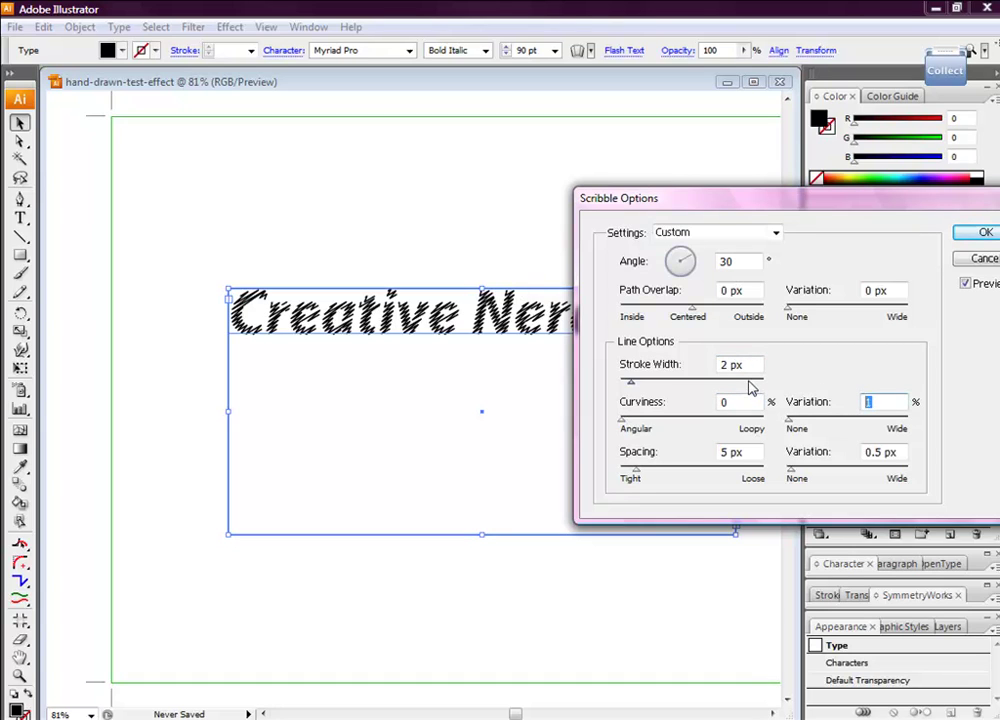
type("0")
mouse_move(917, 207)
left_mouse_down()
mouse_move(661, 236)
mouse_move(624, 251)
left_mouse_up()
left_click(707, 281)
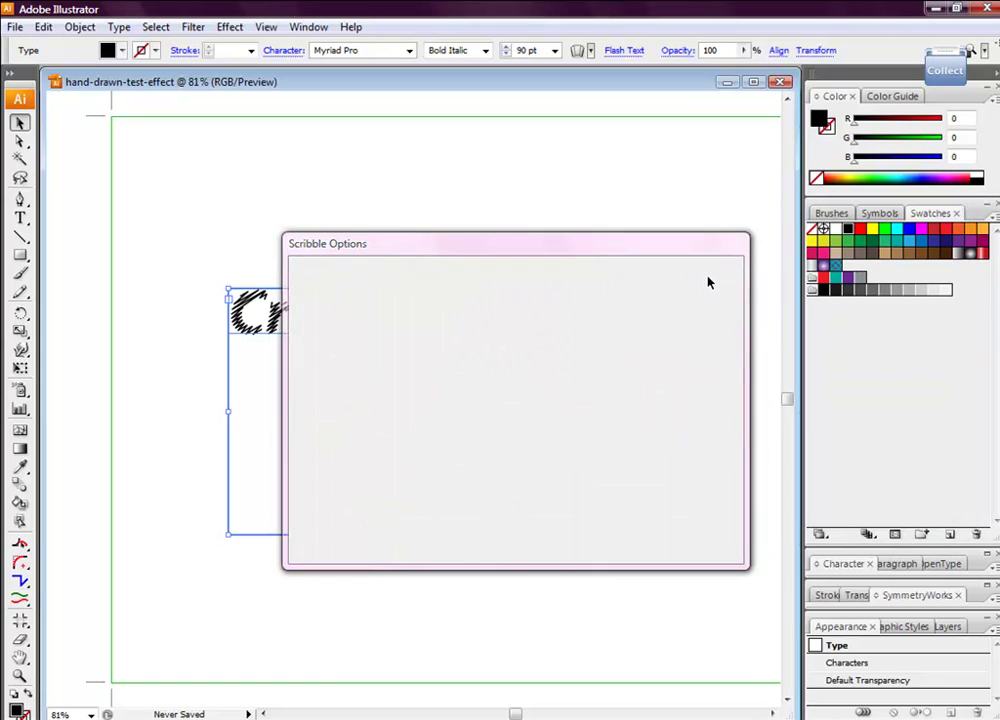
- Give the Creative Nerds text a dark grey 1 pt stroke and an 80% grey fill
left_click(533, 384)
left_click(480, 312)
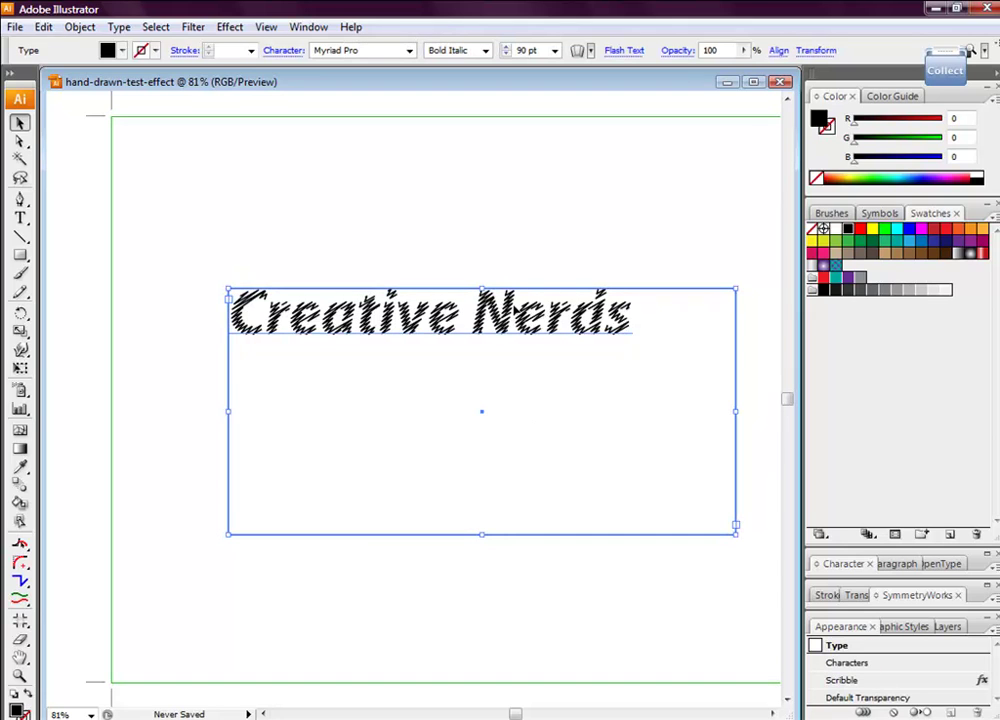
left_click(122, 50)
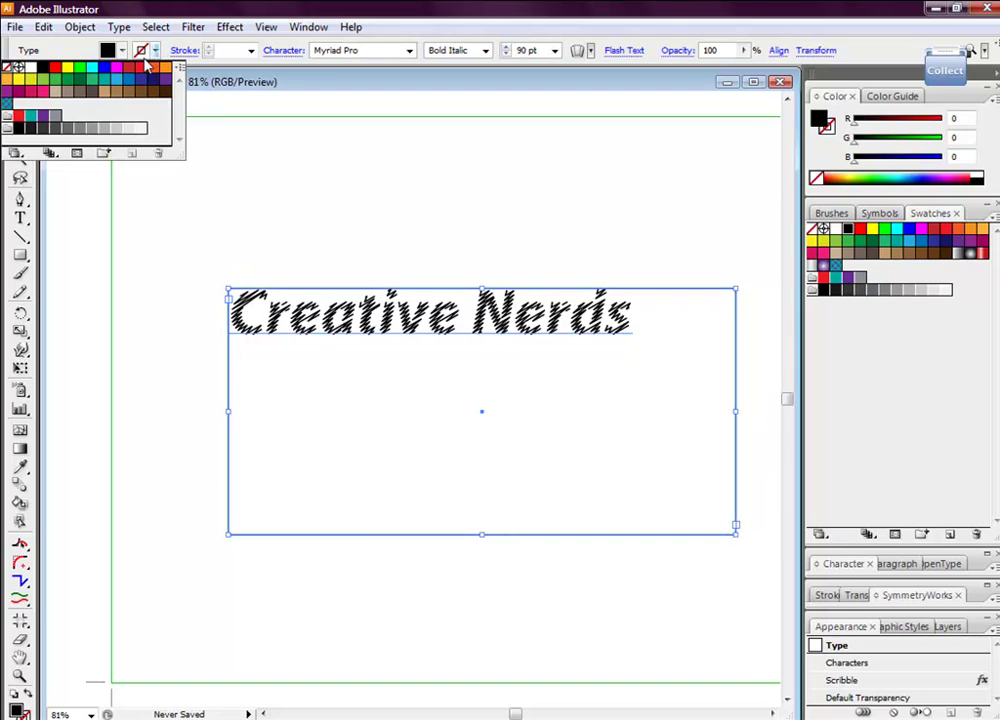
left_click(67, 129)
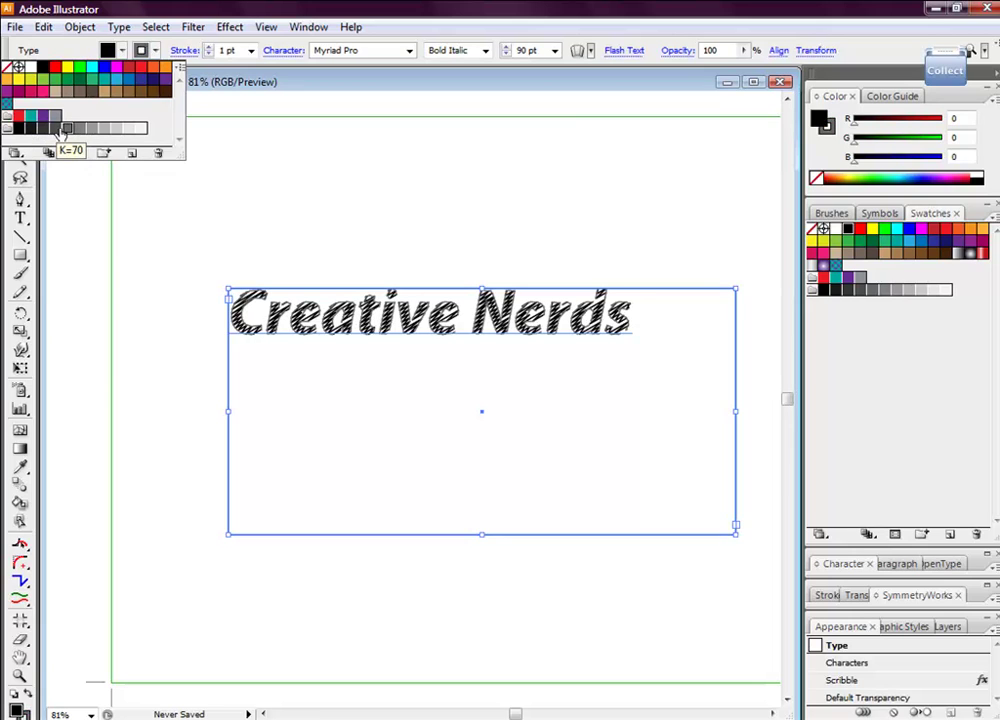
left_click(55, 128)
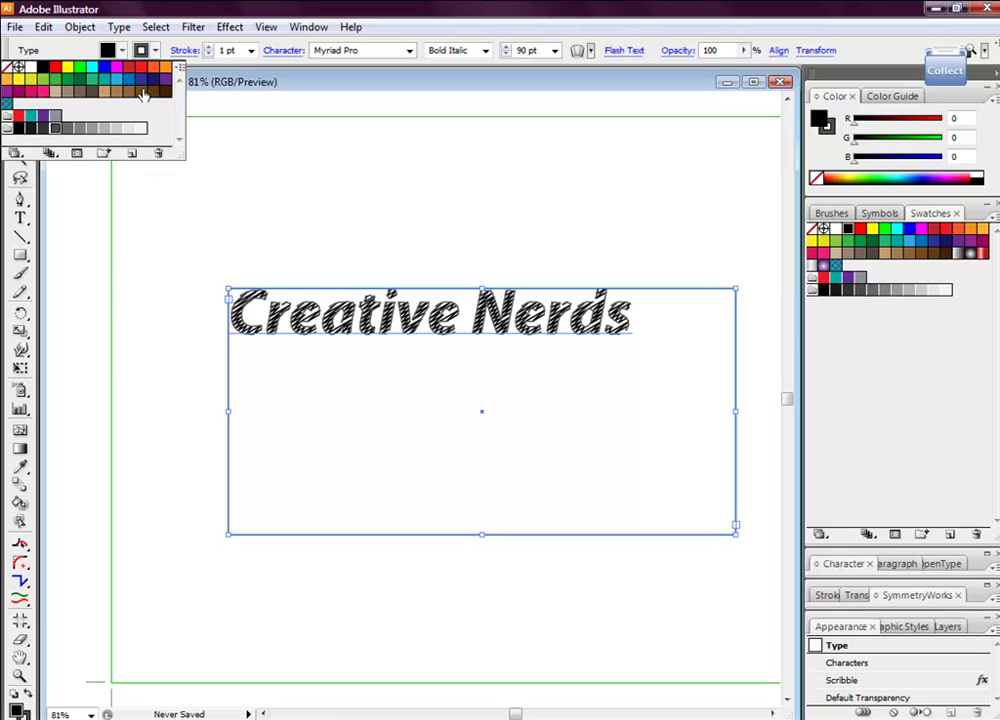
left_click(108, 50)
left_click(108, 50)
left_click(43, 128)
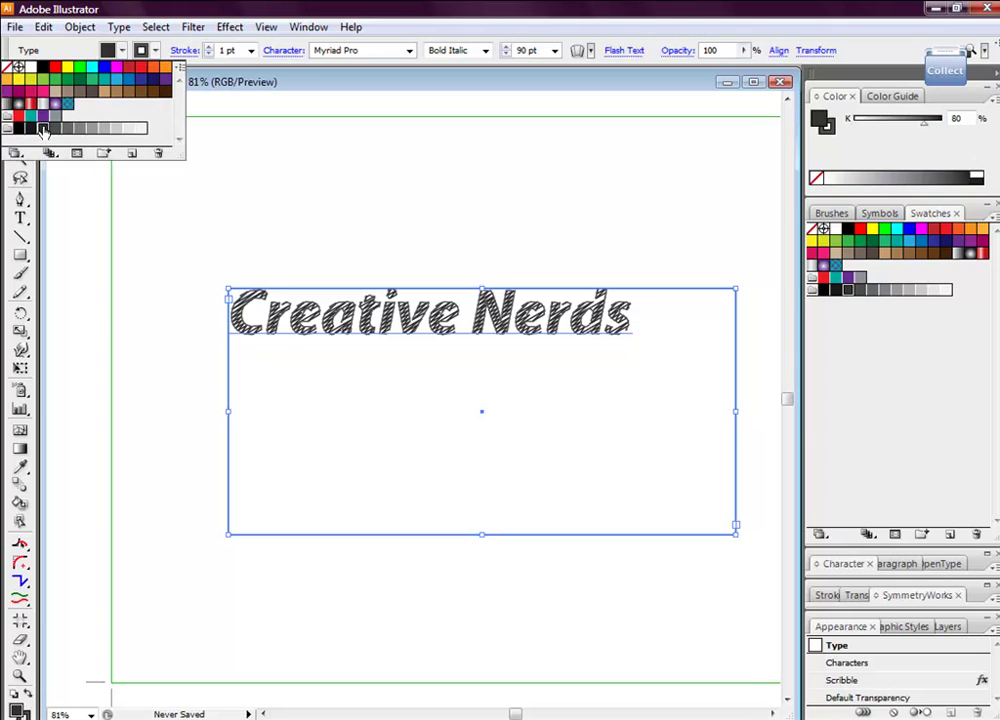
left_click(431, 241)
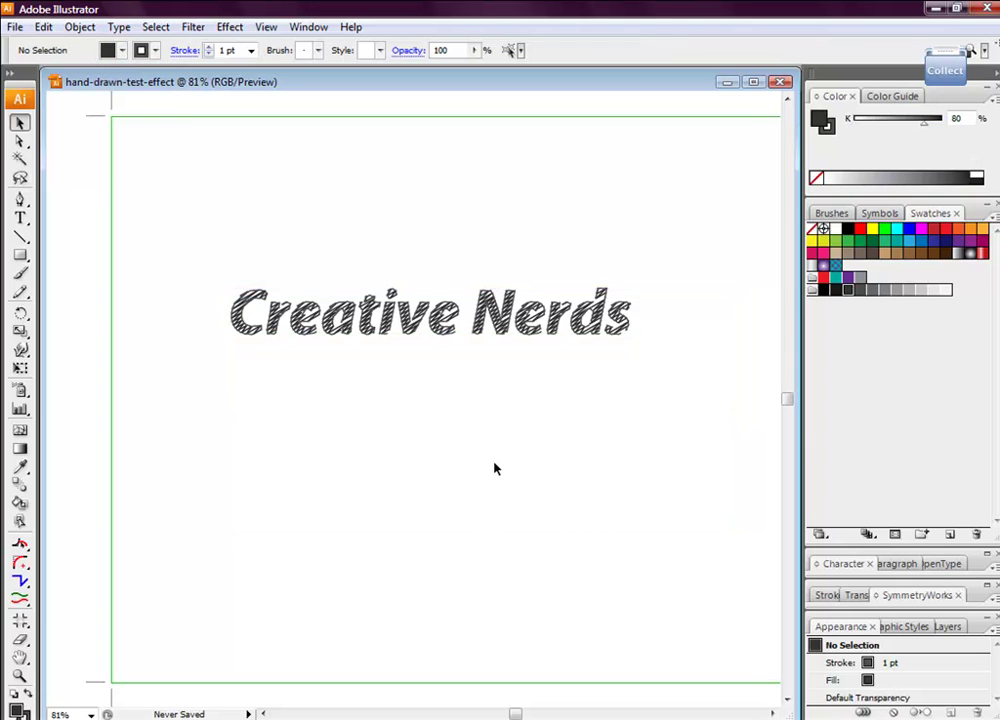
- Add 'HANDRAWN TEXT EFFECT' below the title at 11 pt, then enlarge it to 21 pt
left_click(20, 217)
left_click(348, 368)
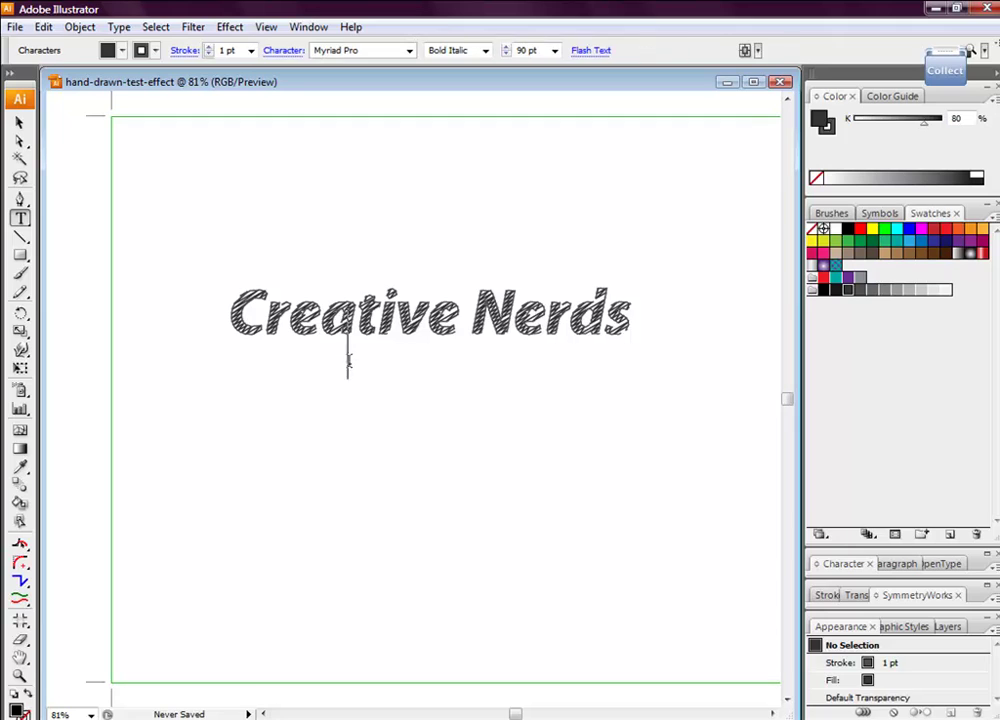
left_click(554, 50)
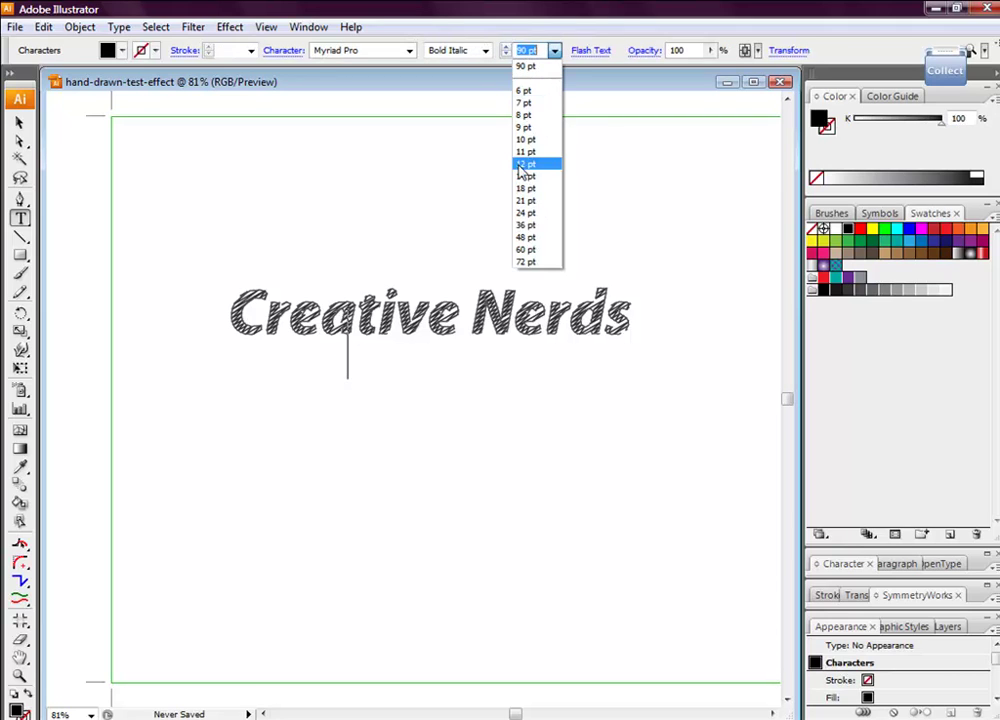
left_click(530, 152)
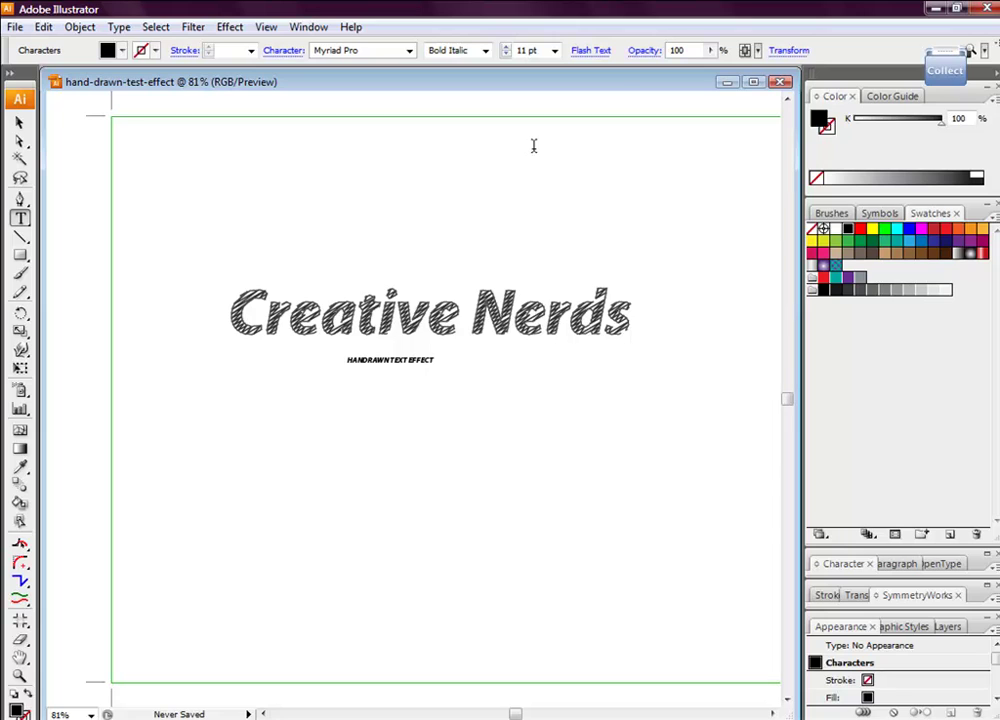
left_click_drag(436, 362, 346, 362)
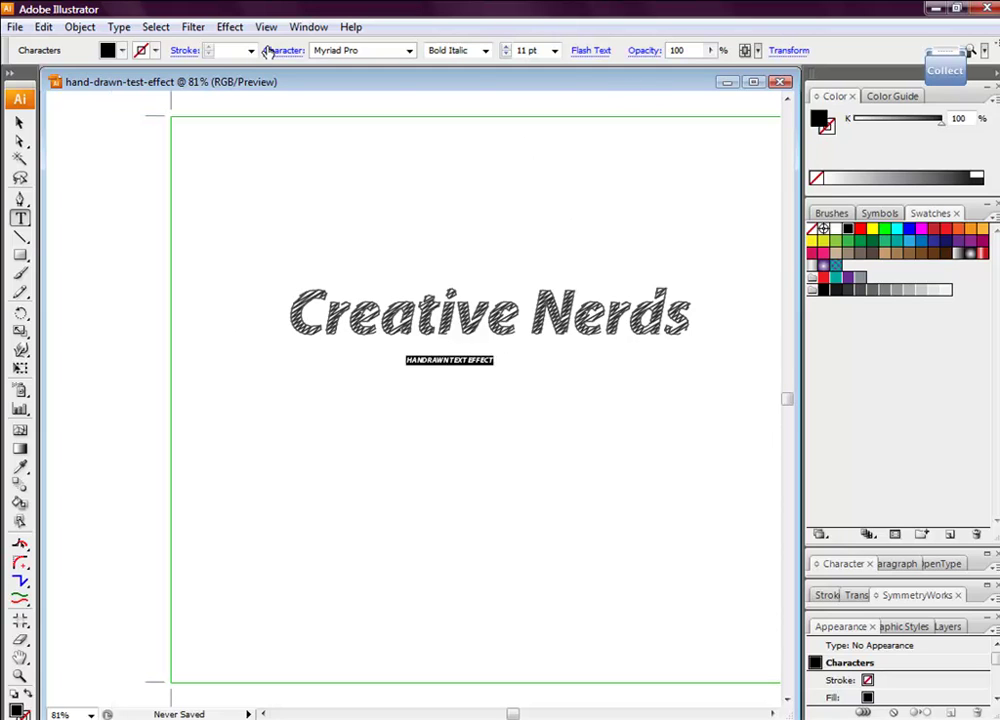
left_click(554, 50)
left_click(530, 200)
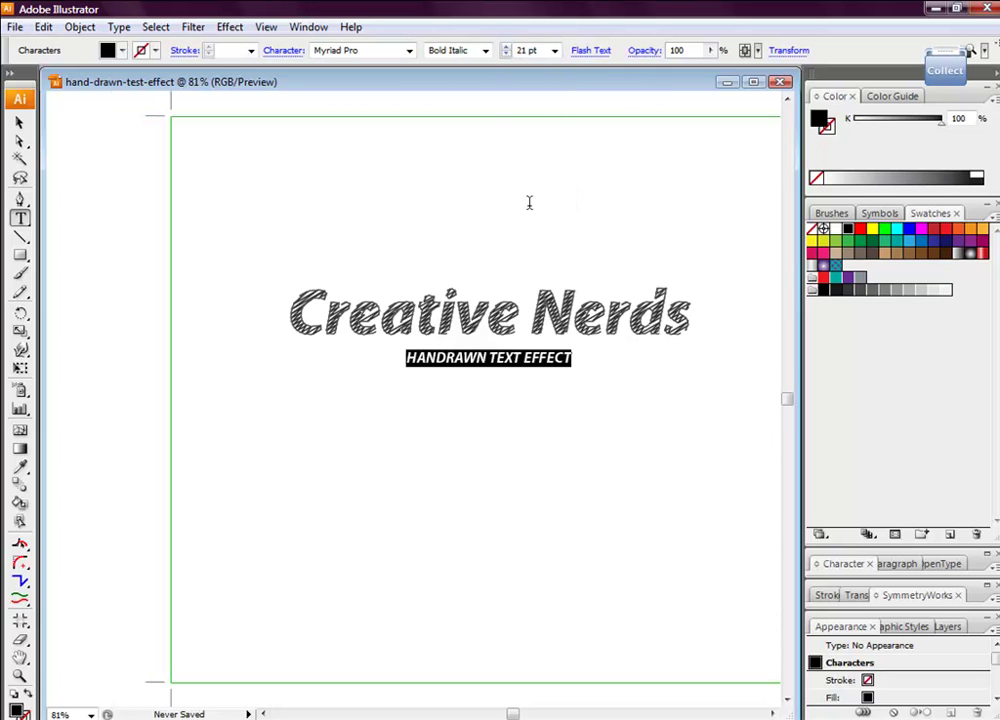
left_click(19, 121)
left_click(495, 440)
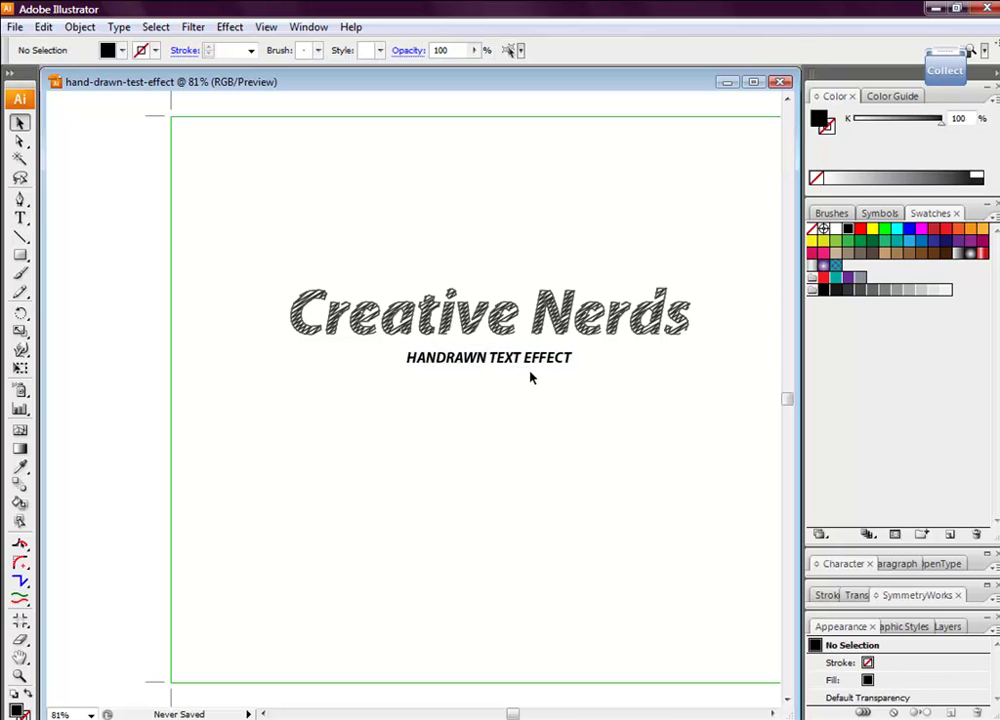
- Drag the HANDRAWN TEXT EFFECT line until it is horizontally centred under the title
left_click_drag(531, 372, 545, 380)
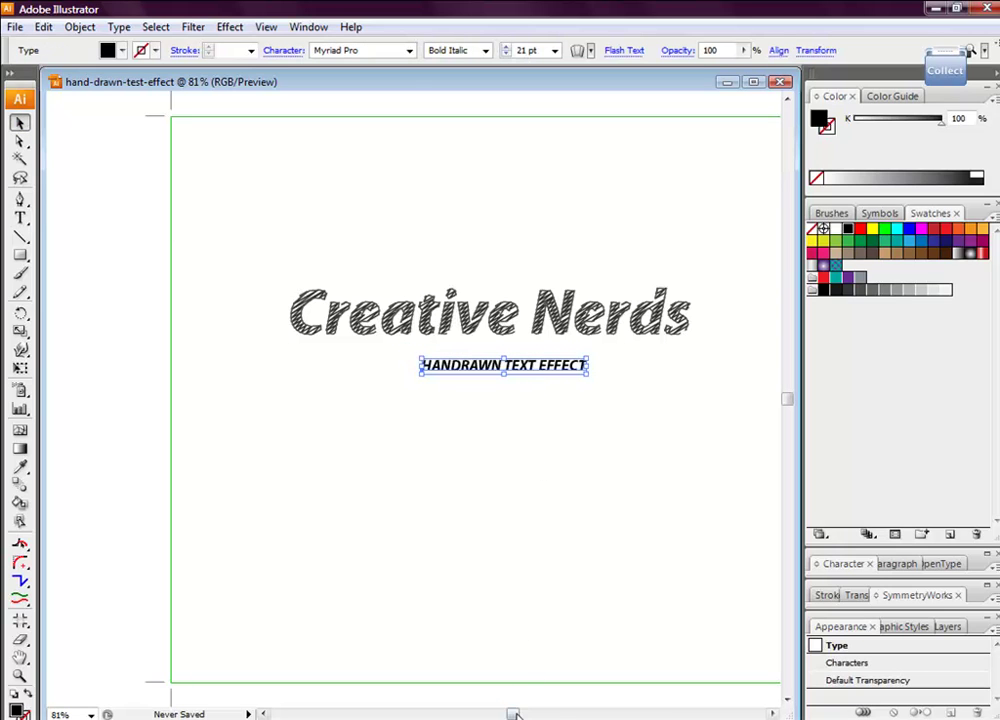
left_click_drag(513, 713, 516, 713)
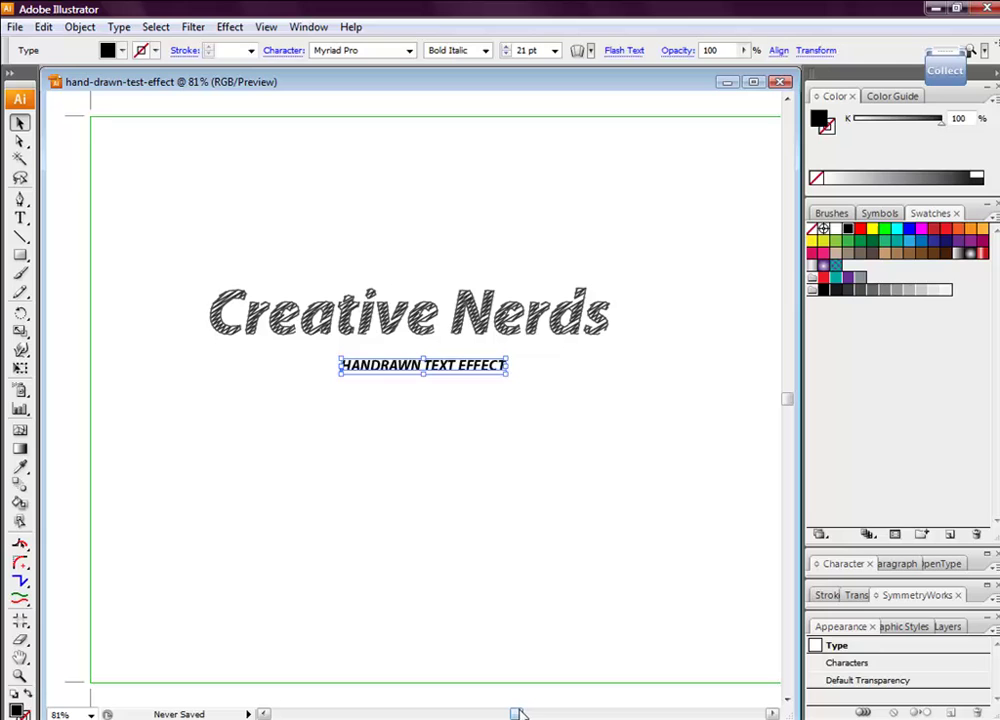
left_click(552, 538)
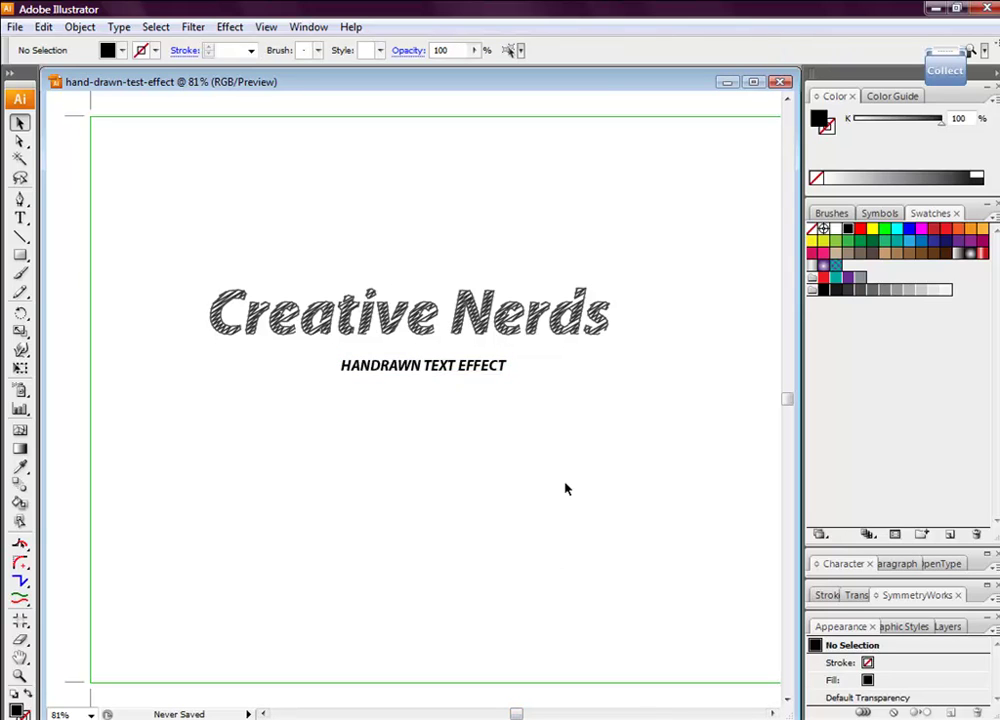
left_click_drag(442, 370, 428, 366)
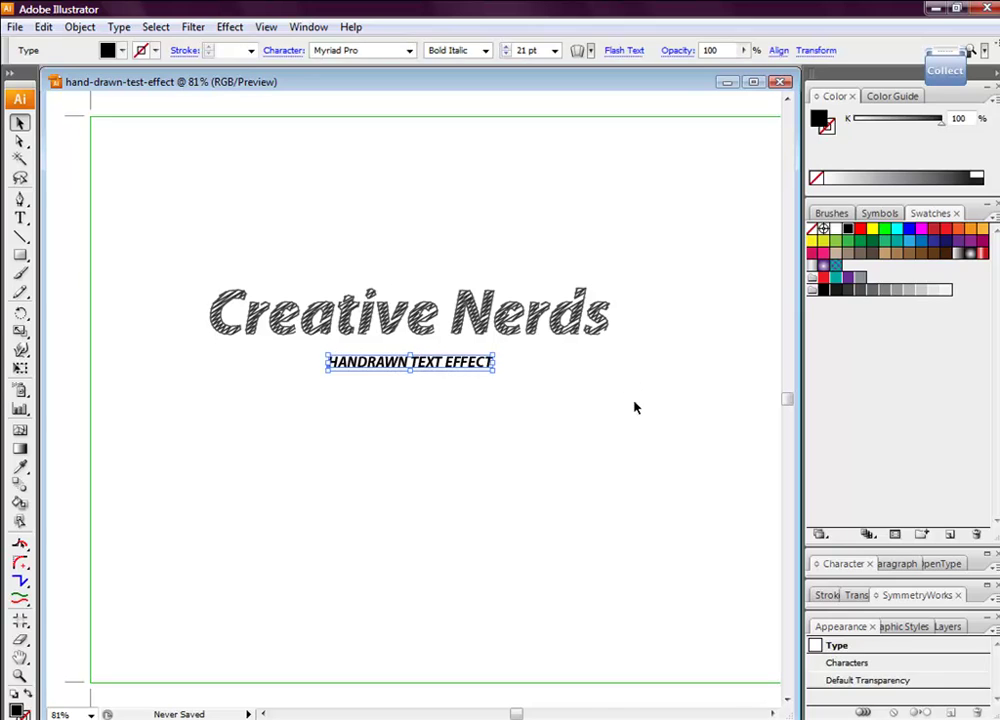
left_click(595, 402)
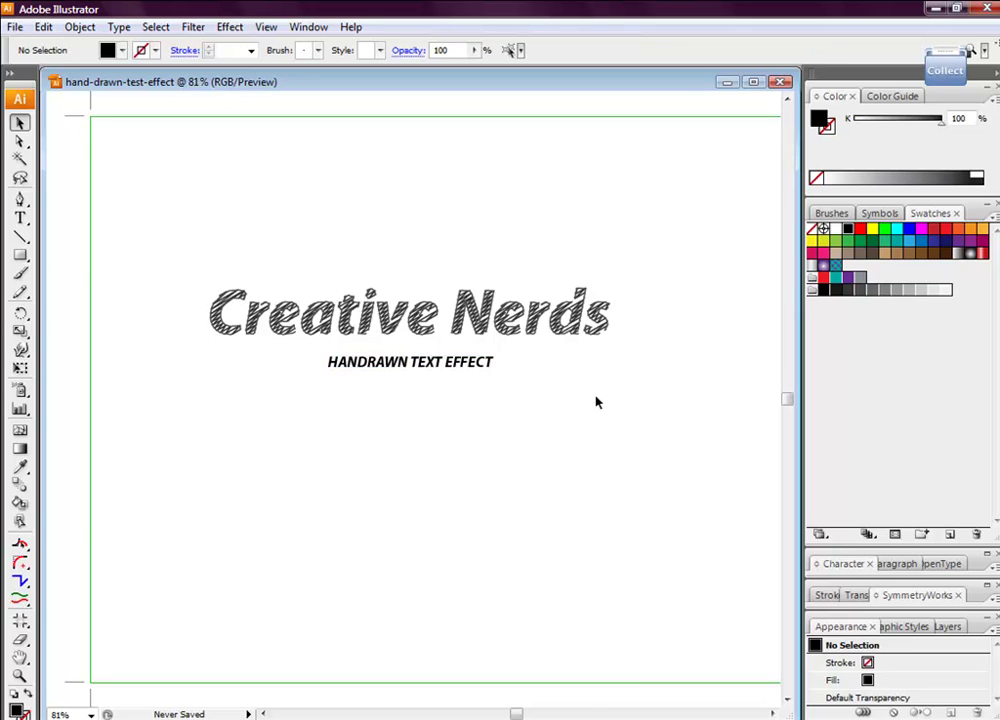